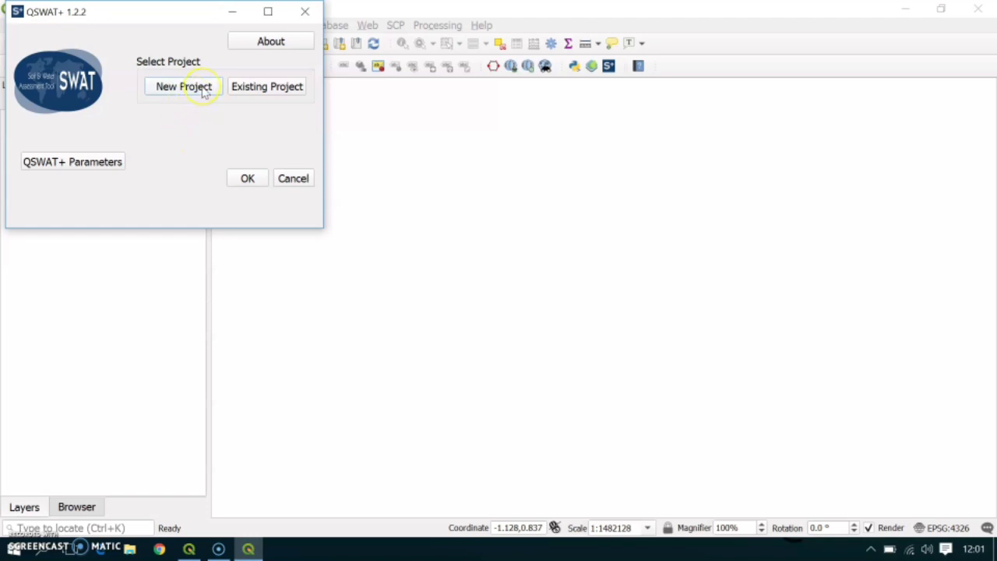
Step: Start a new QSWAT+ project and create a parent folder named SWATERICK on the Desktop
{"action": "left_click", "coordinate": [203, 90]}
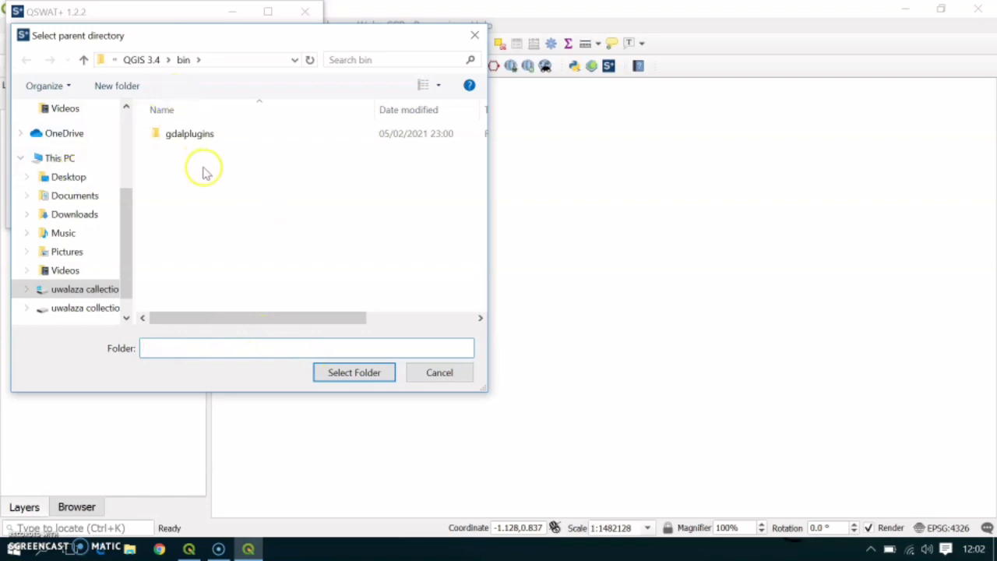
{"action": "left_click", "coordinate": [85, 177]}
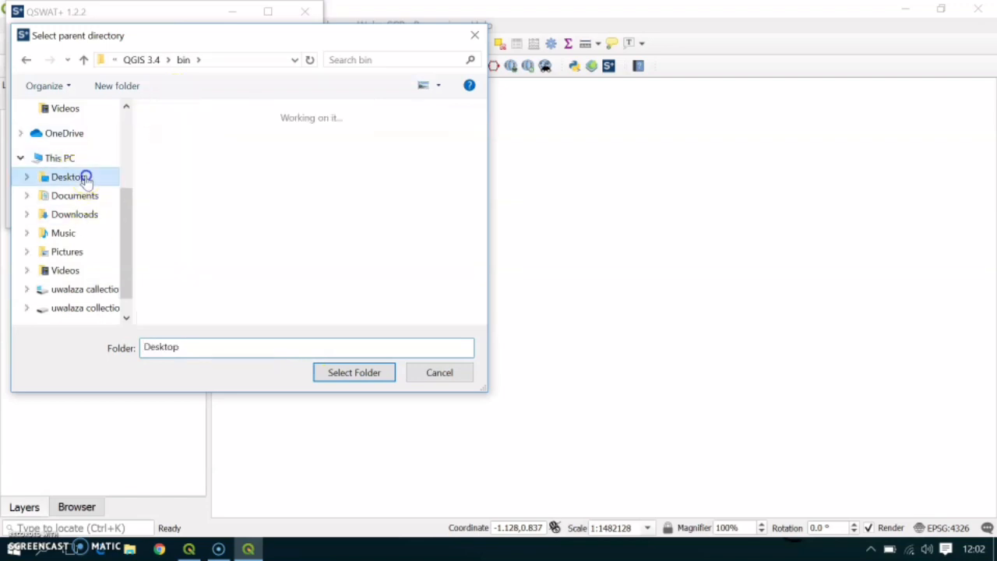
{"action": "right_click", "coordinate": [273, 255]}
{"action": "mouse_move", "coordinate": [420, 434]}
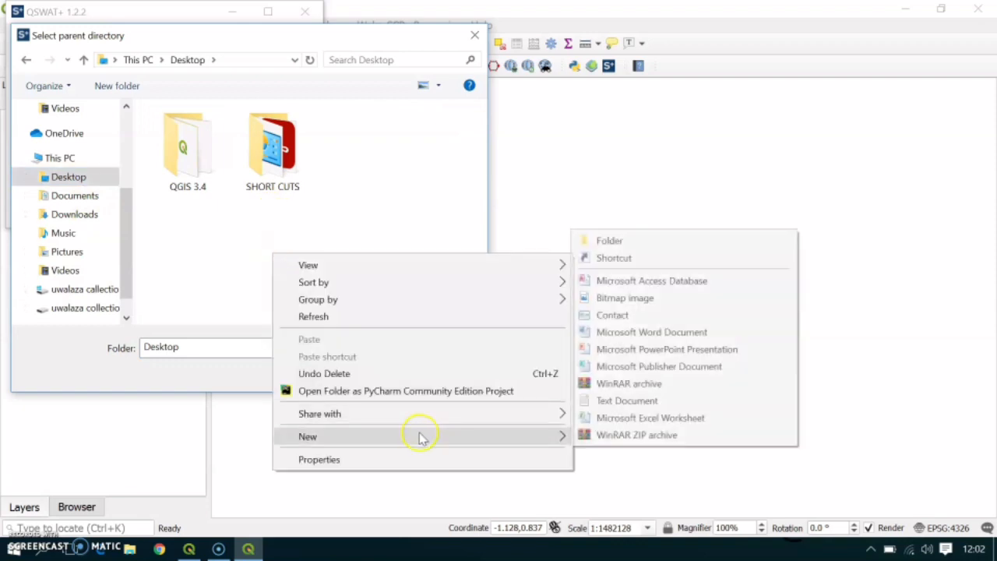
{"action": "left_click", "coordinate": [641, 241]}
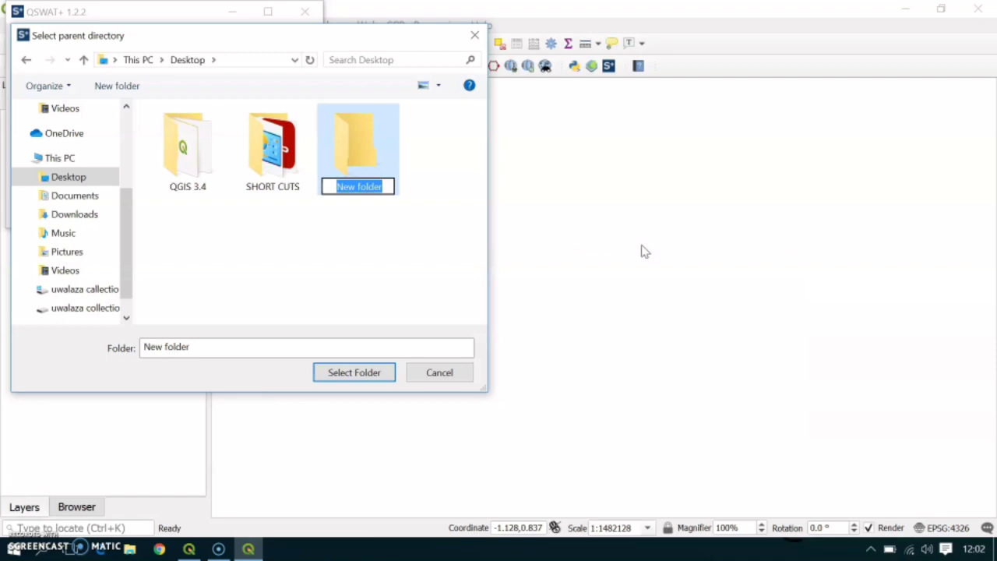
{"action": "type", "text": "WS"}
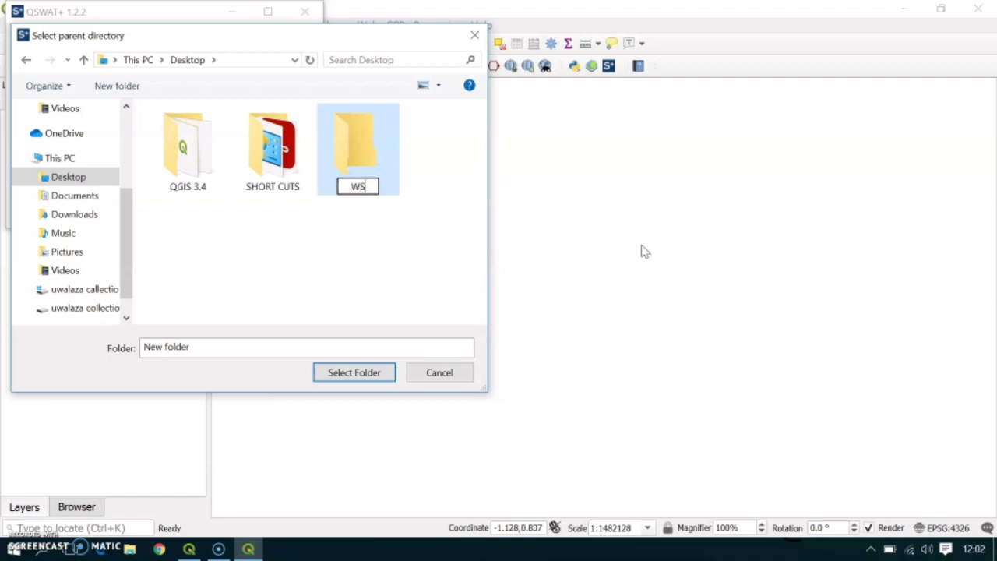
{"action": "key", "text": "BackSpace"}
{"action": "key", "text": "BackSpace"}
{"action": "type", "text": "SWATERICJ"}
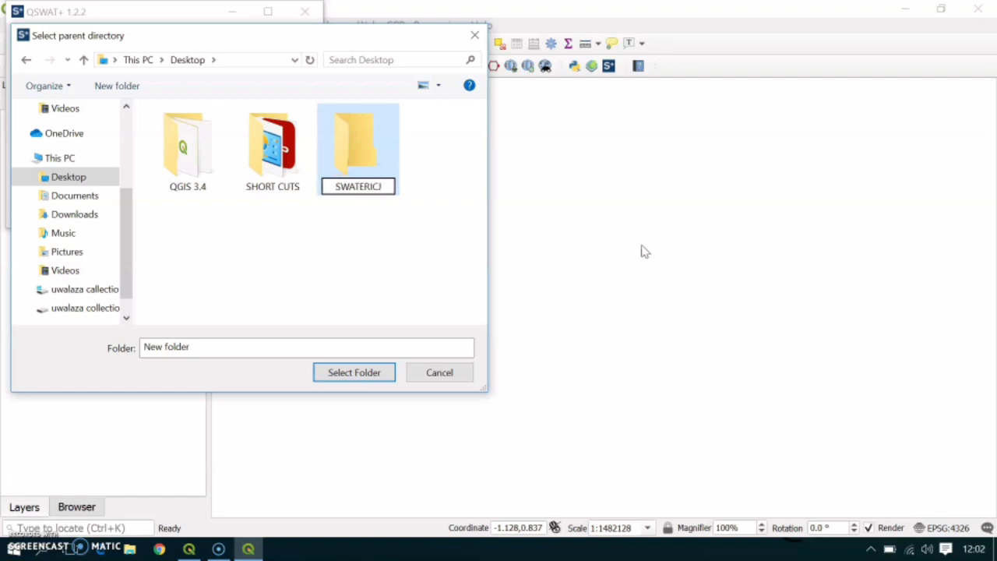
{"action": "key", "text": "BackSpace"}
{"action": "type", "text": "K"}
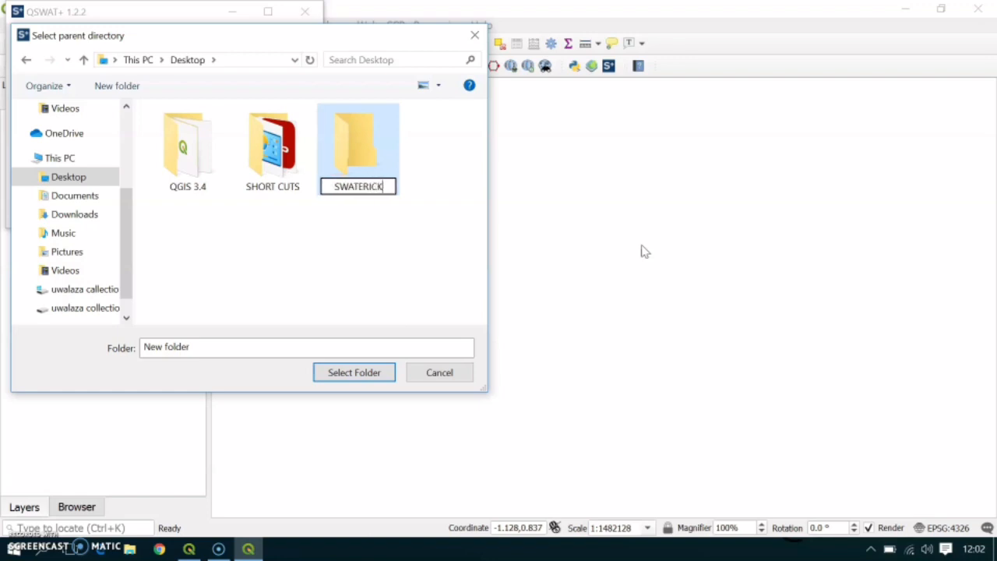
Step: Choose the SWATERICK folder as the parent directory and name the project SWATERICK
{"action": "left_click", "coordinate": [351, 377]}
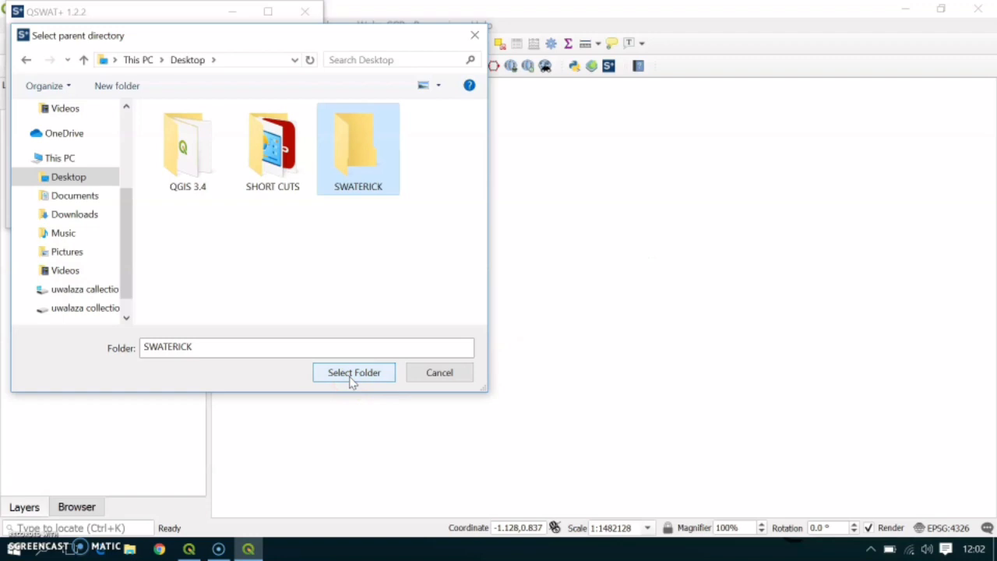
{"action": "left_click", "coordinate": [352, 377]}
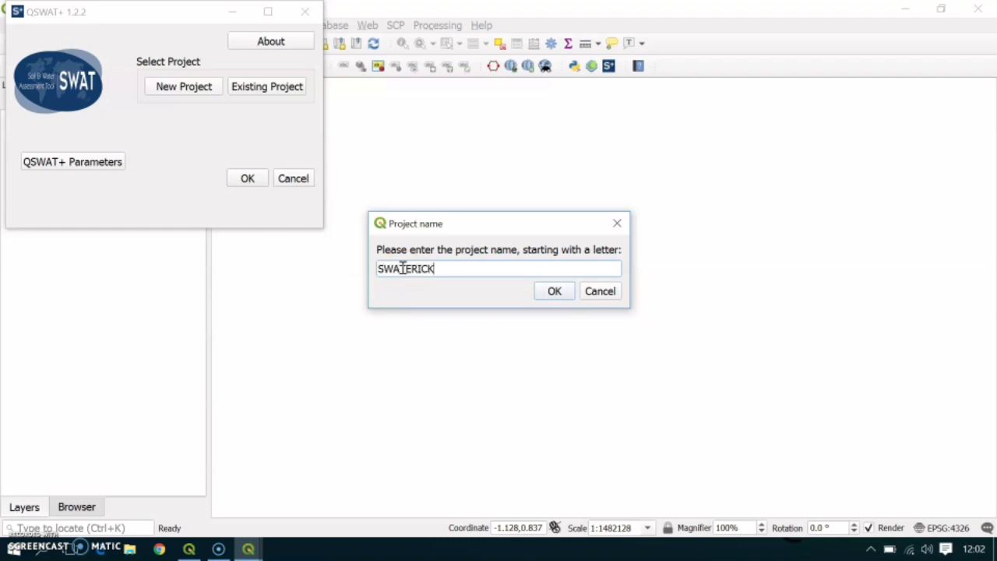
{"action": "type", "text": "SWATERICK"}
{"action": "left_click", "coordinate": [552, 292]}
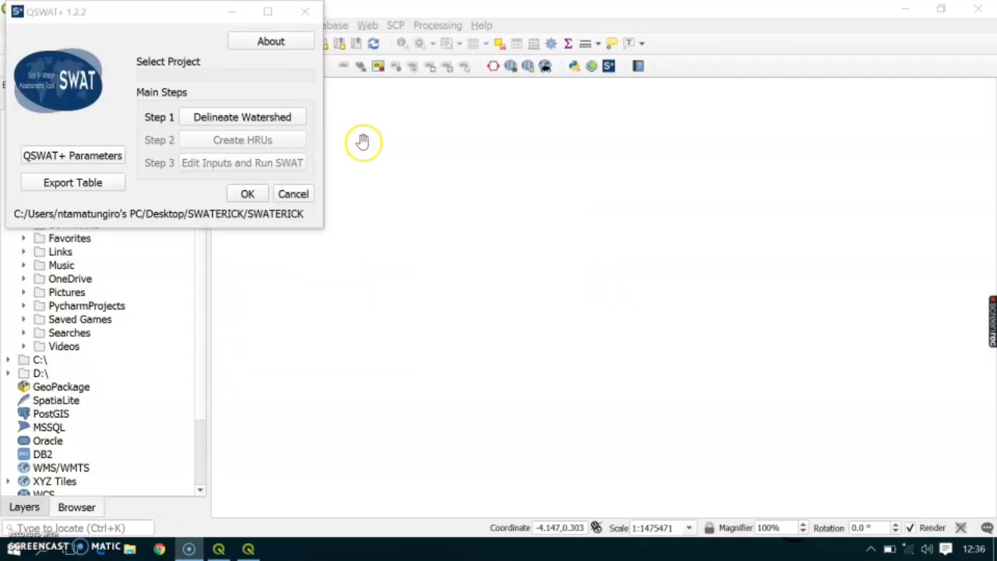
Step: Switch to File Explorer and copy the ExampleDatasets folder from C:\SWAT\SWATPlus to the desktop
{"action": "left_click", "coordinate": [234, 16]}
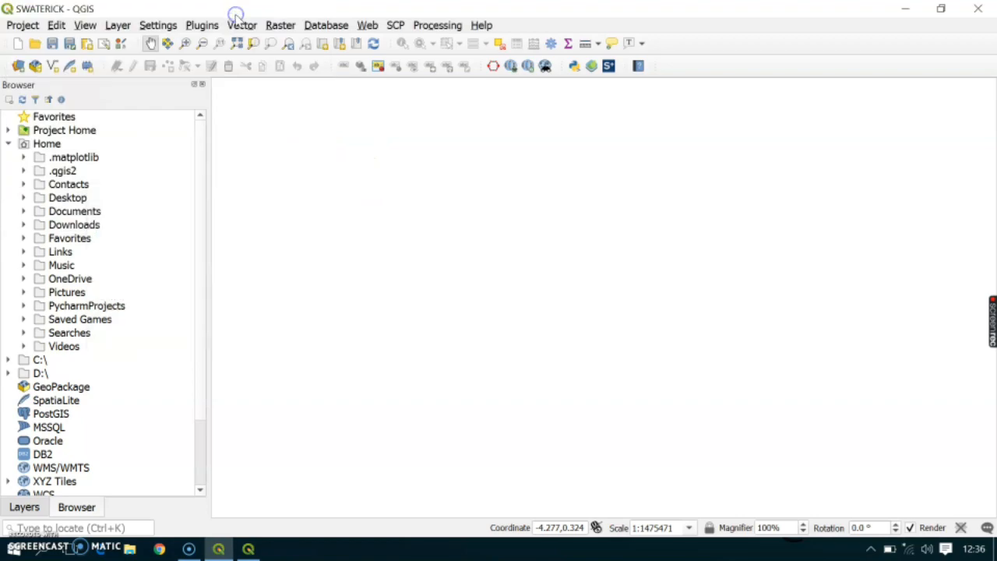
{"action": "left_click", "coordinate": [918, 9]}
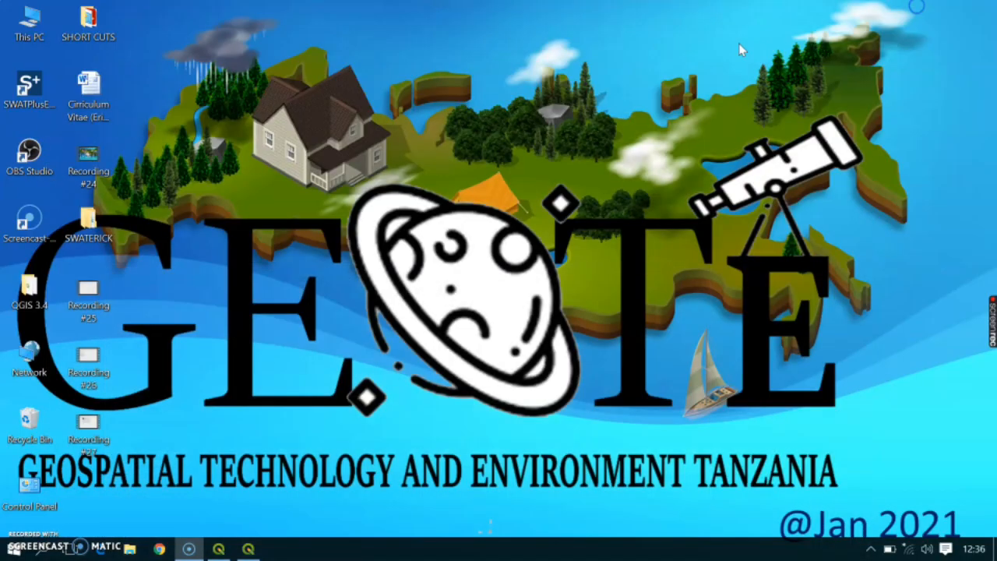
{"action": "double_click", "coordinate": [42, 36]}
{"action": "double_click", "coordinate": [676, 342]}
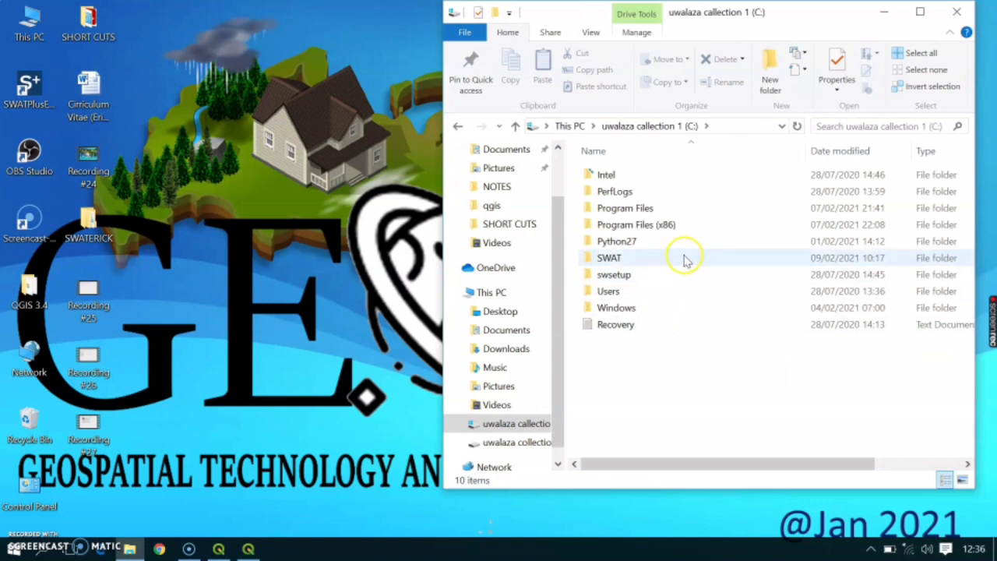
{"action": "double_click", "coordinate": [684, 260]}
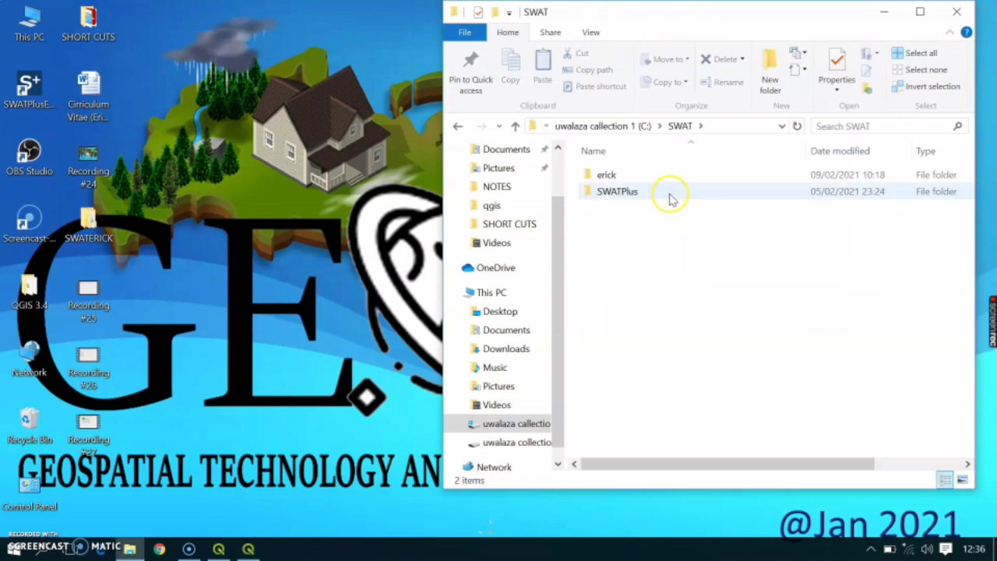
{"action": "double_click", "coordinate": [670, 194]}
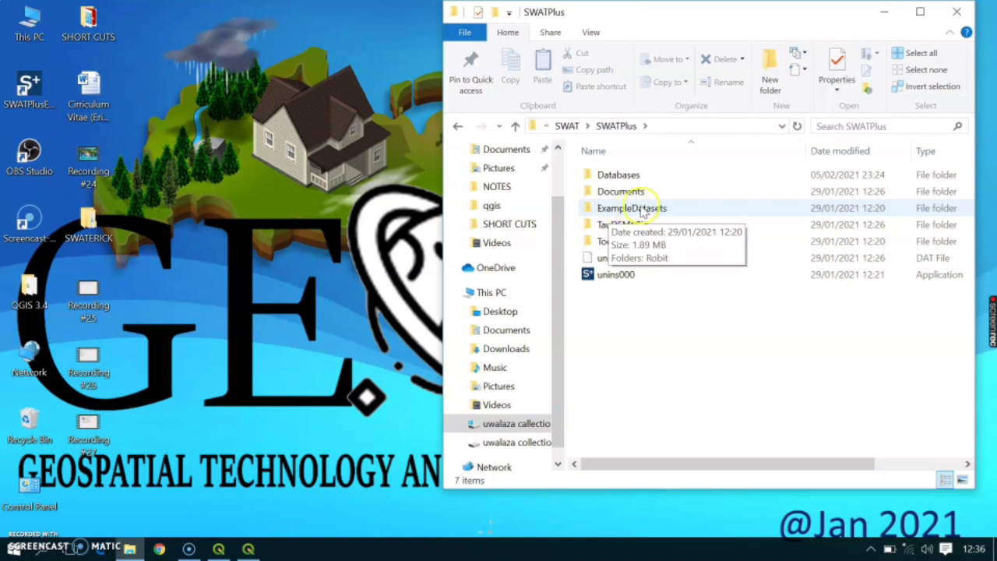
{"action": "double_click", "coordinate": [645, 208]}
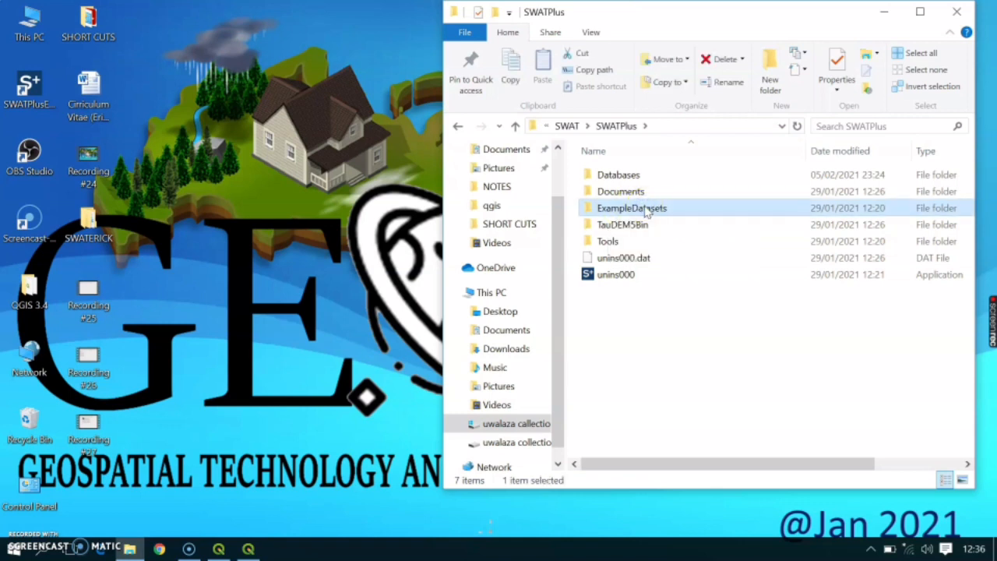
{"action": "key", "text": "ctrl+c"}
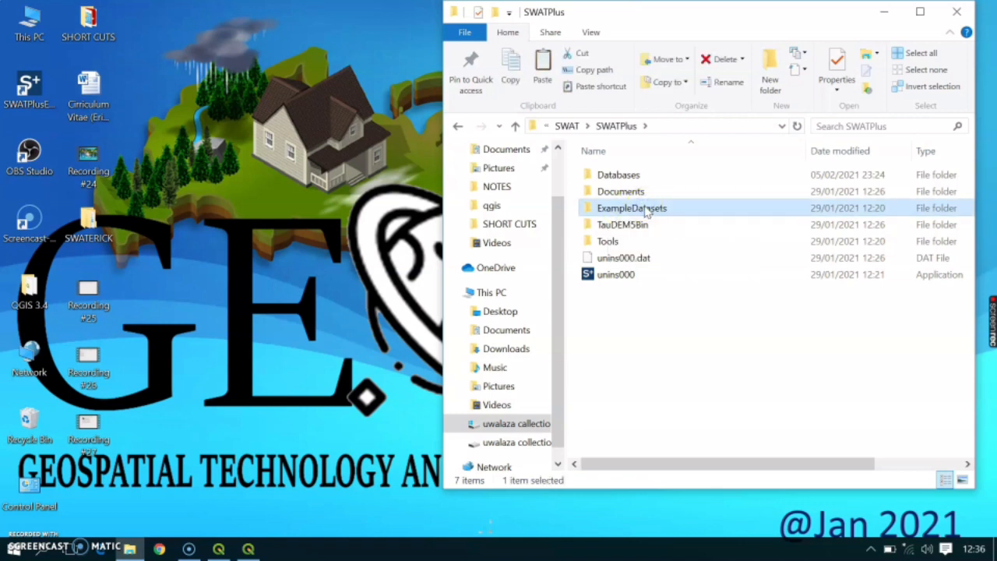
{"action": "left_click", "coordinate": [340, 217]}
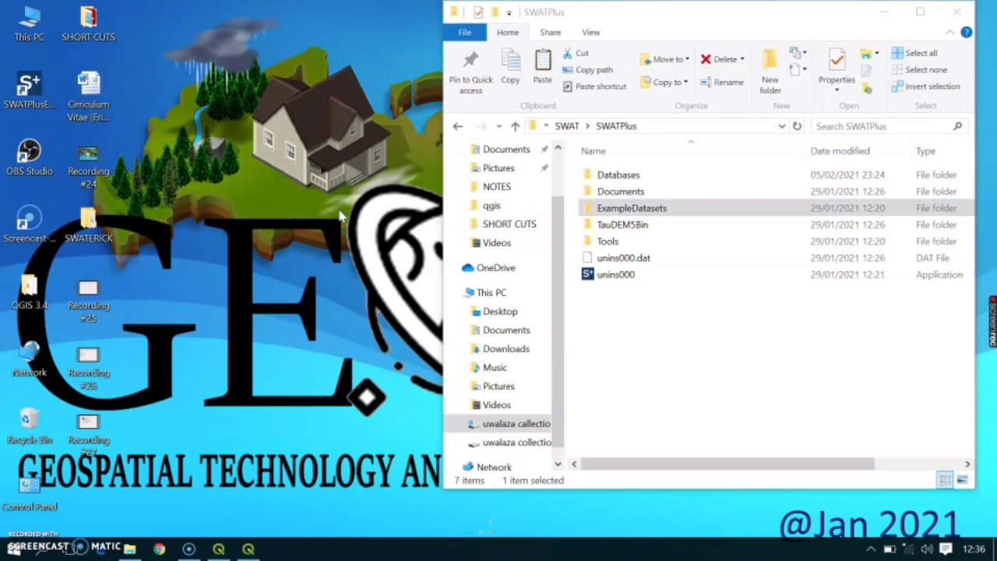
{"action": "key", "text": "ctrl+v"}
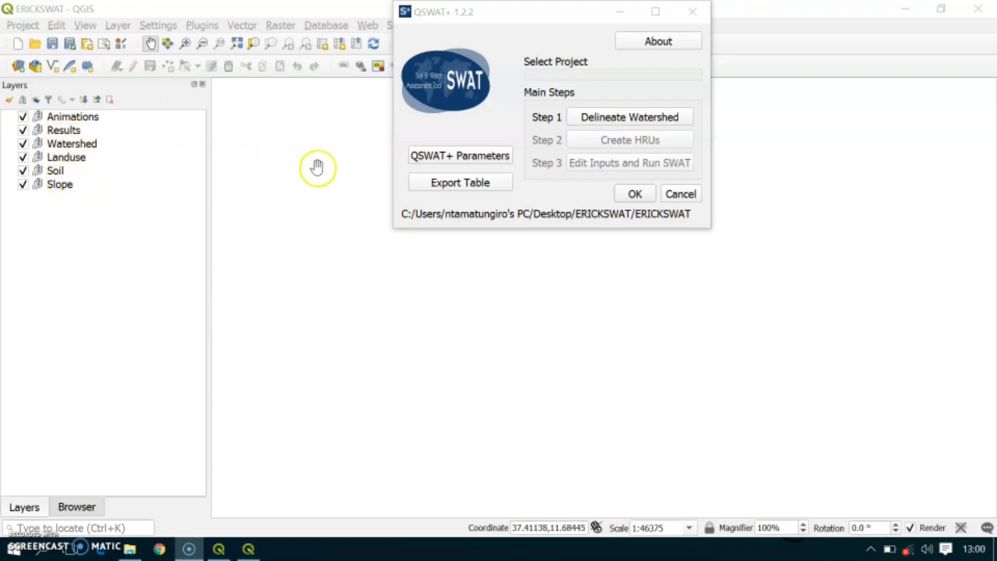
Step: Open watershed delineation and load hdr.adf from the desktop's ExampleDatasets\Robit\DEM\srtm_30m folder as the DEM
{"action": "left_click", "coordinate": [617, 122]}
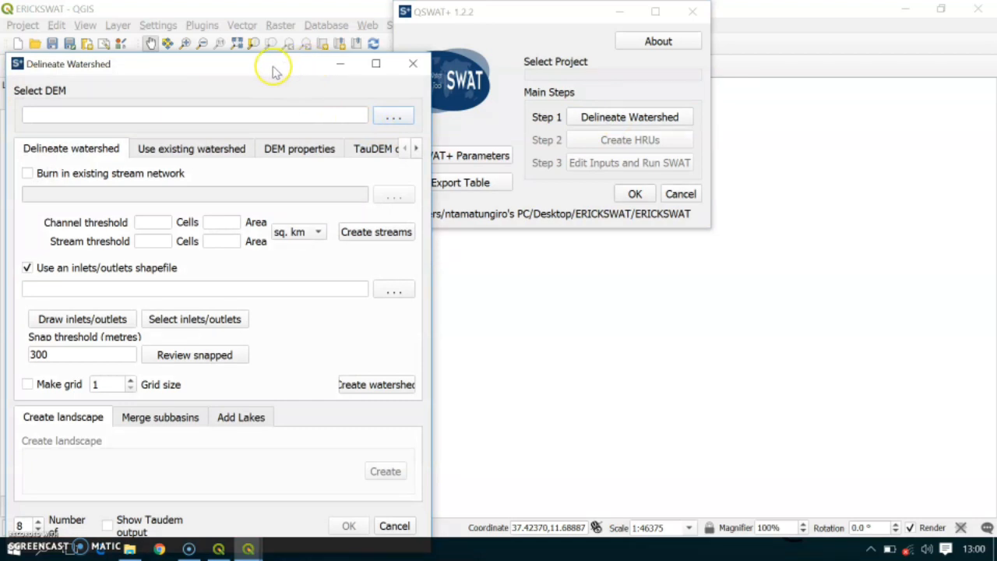
{"action": "left_click_drag", "start_coordinate": [266, 68], "coordinate": [273, 44]}
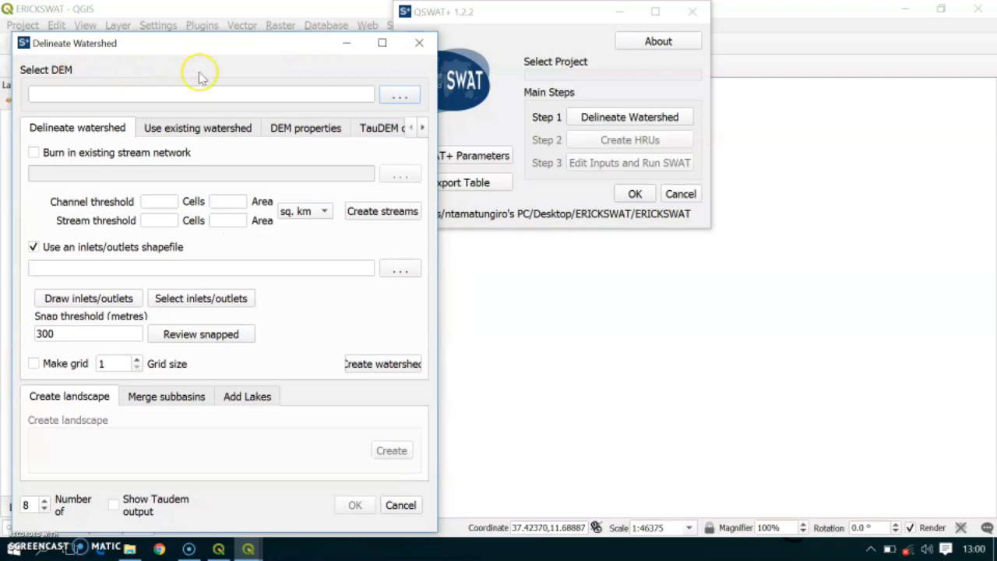
{"action": "left_click", "coordinate": [399, 96]}
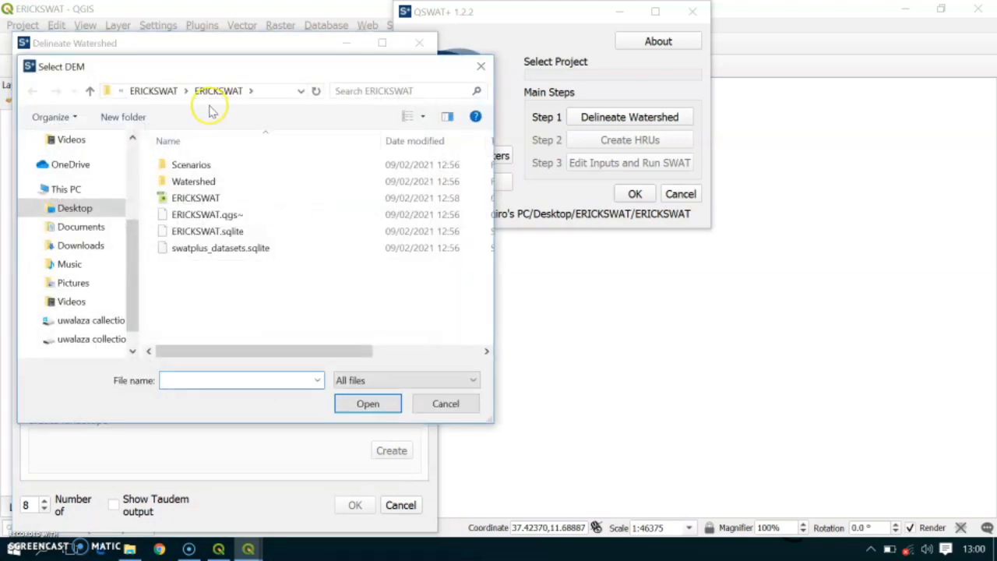
{"action": "left_click", "coordinate": [89, 207]}
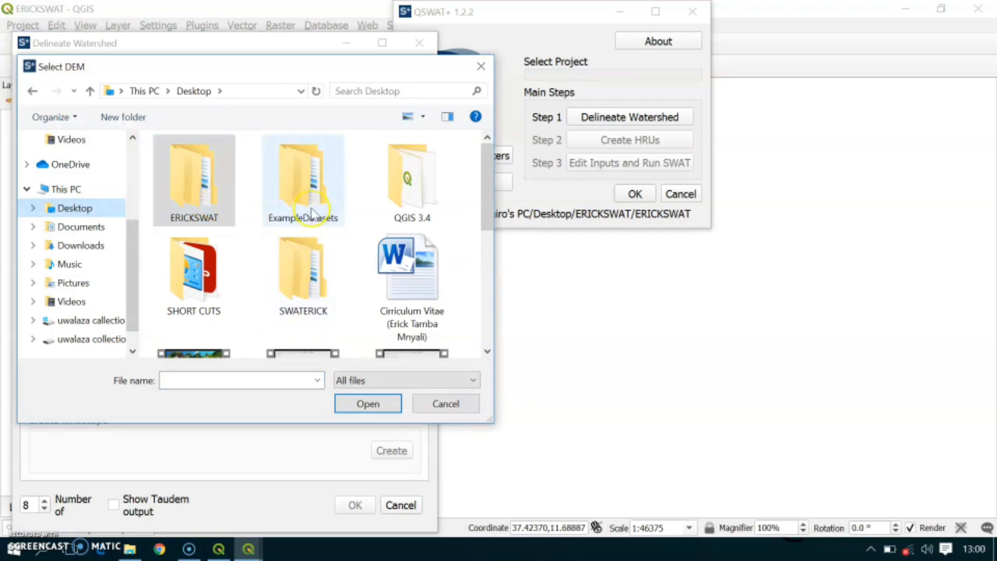
{"action": "double_click", "coordinate": [312, 208]}
{"action": "double_click", "coordinate": [240, 168]}
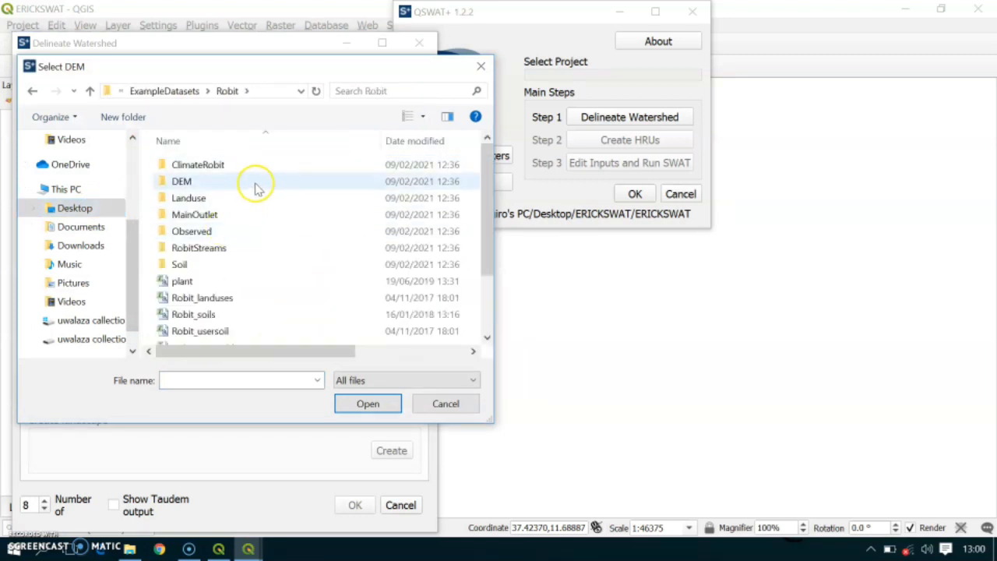
{"action": "double_click", "coordinate": [256, 185]}
{"action": "double_click", "coordinate": [263, 165]}
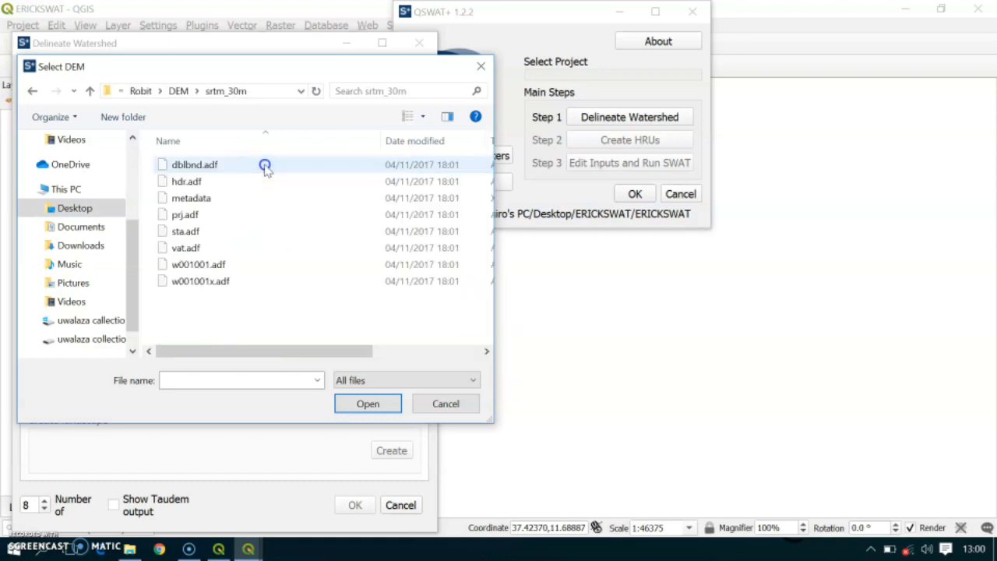
{"action": "left_click", "coordinate": [229, 185]}
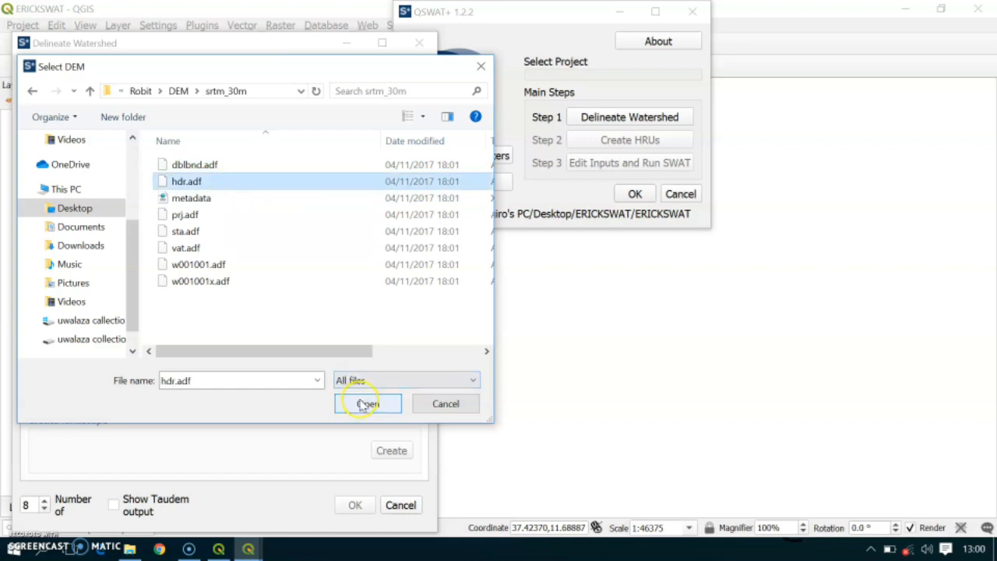
{"action": "left_click", "coordinate": [361, 399]}
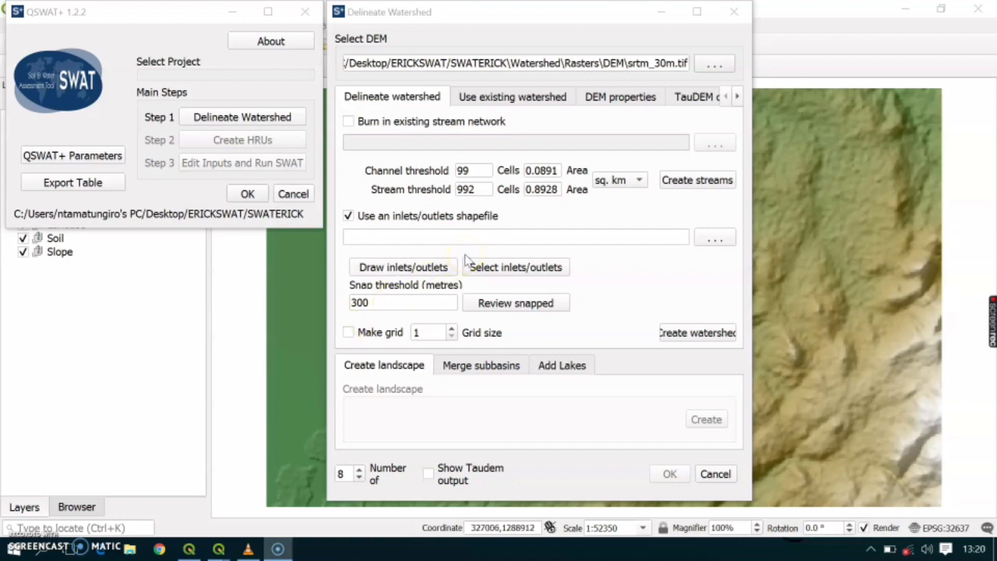
Step: Enable burning in an existing stream network and load robReach.shp from the ExampleDatasets\Robit\RobitStreams folder
{"action": "left_click", "coordinate": [350, 124]}
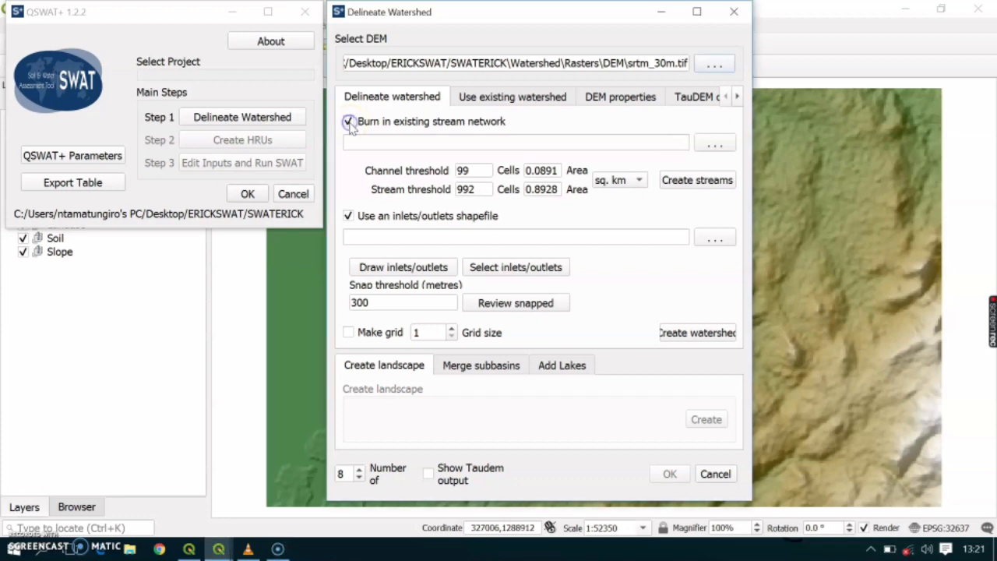
{"action": "left_click", "coordinate": [706, 146]}
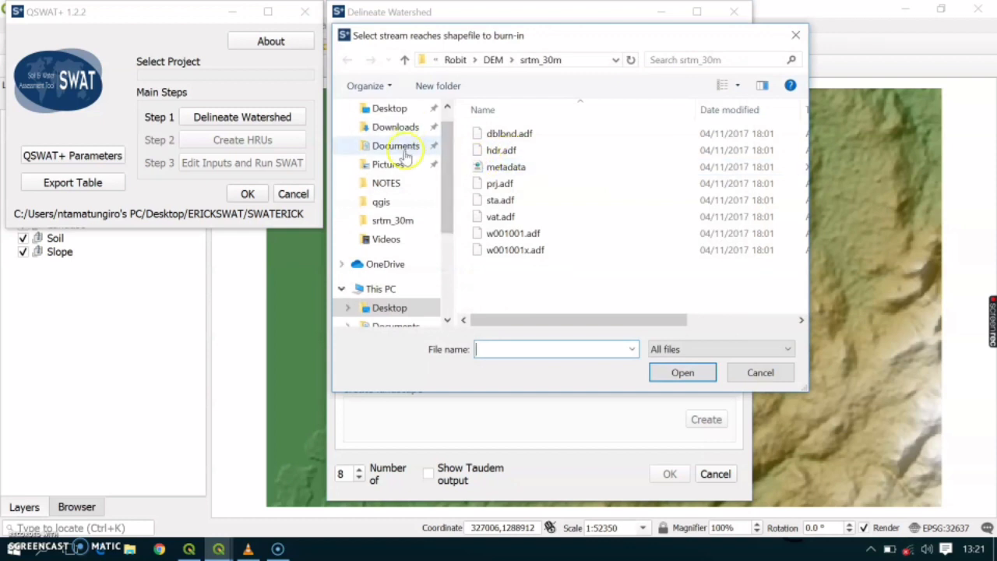
{"action": "left_click", "coordinate": [397, 109]}
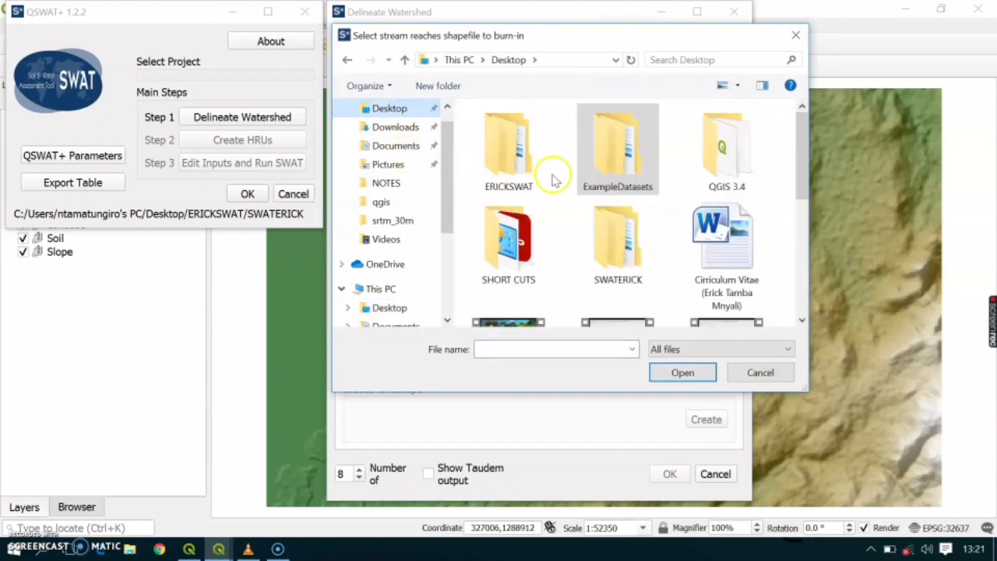
{"action": "double_click", "coordinate": [604, 174]}
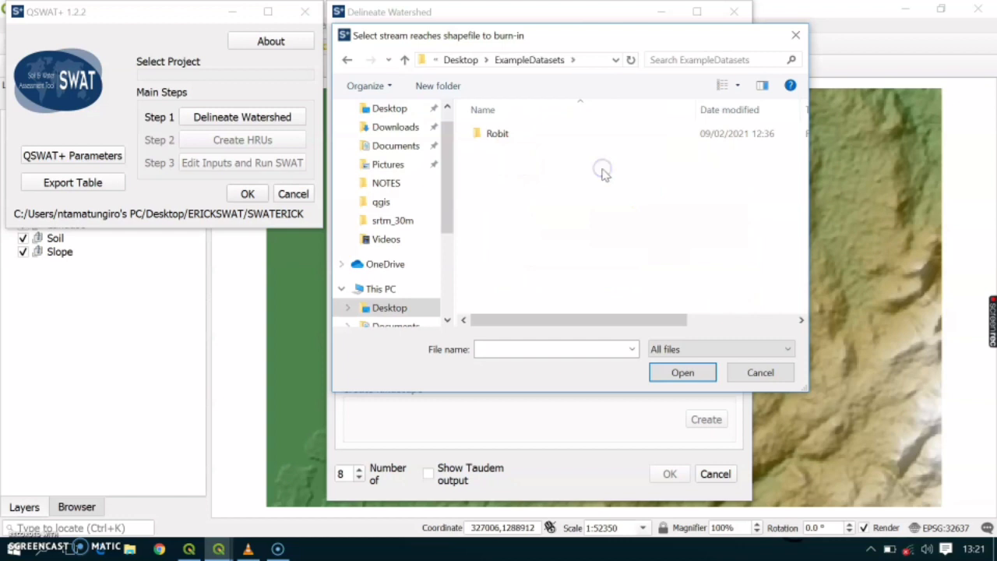
{"action": "double_click", "coordinate": [502, 134]}
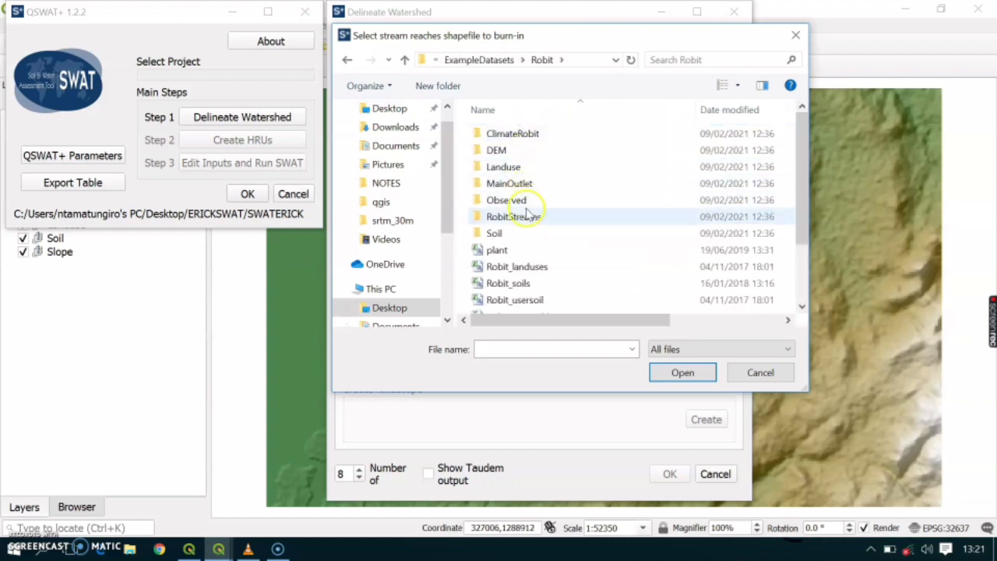
{"action": "double_click", "coordinate": [527, 218]}
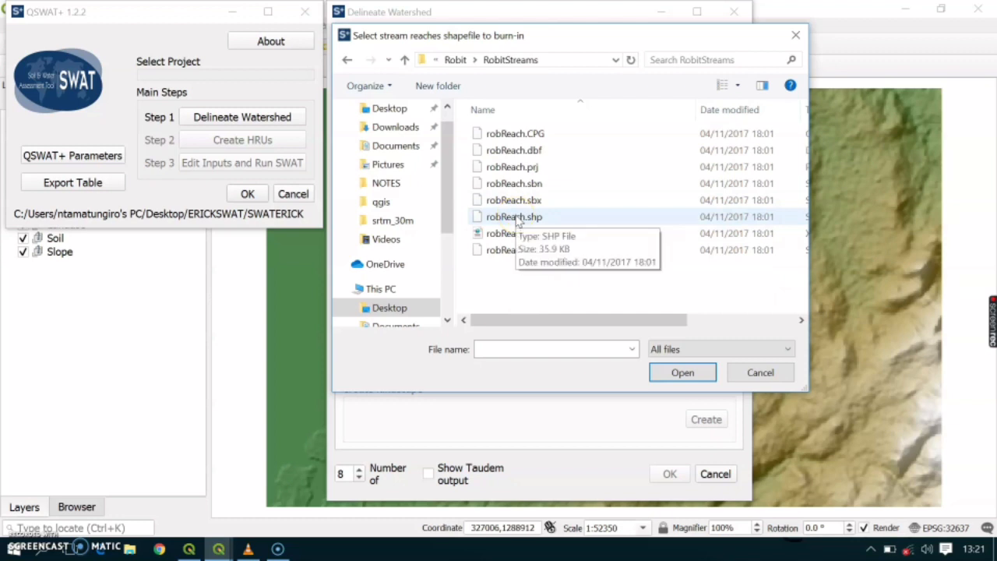
{"action": "left_click", "coordinate": [517, 217]}
{"action": "left_click", "coordinate": [683, 373]}
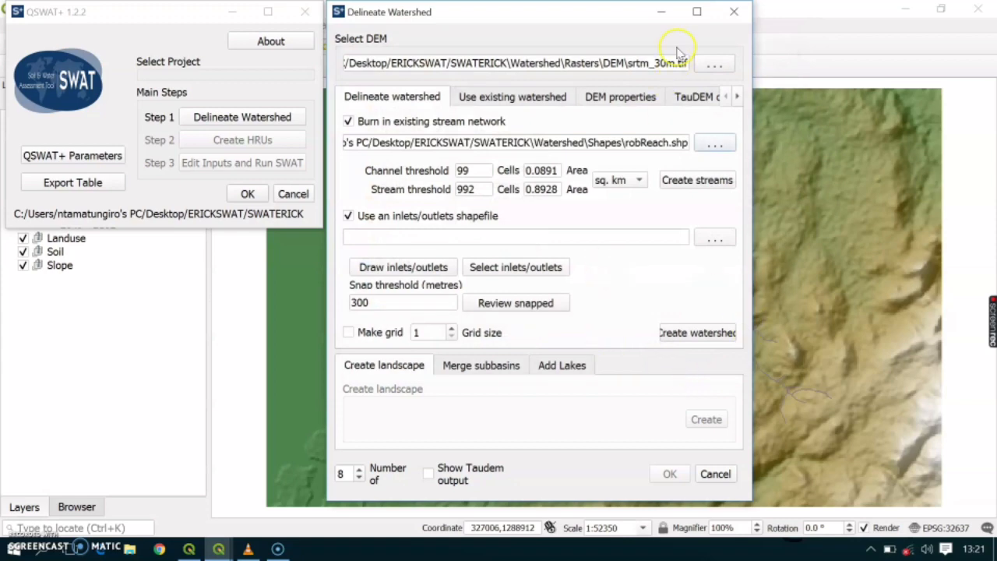
{"action": "left_click_drag", "start_coordinate": [574, 11], "coordinate": [434, 13]}
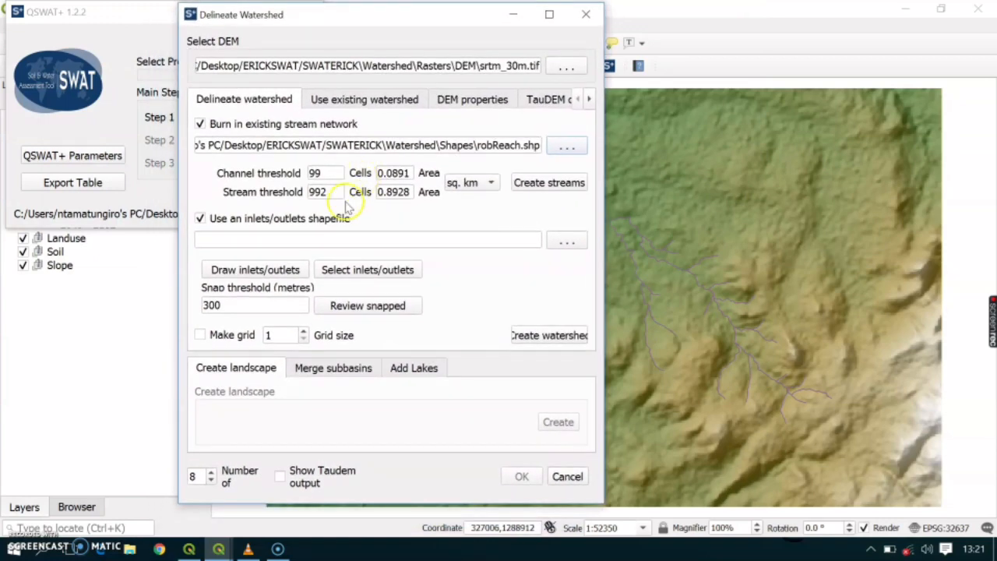
Step: Create streams with 99-cell channel and 992-cell stream thresholds, and load MainOutlet.shp from the desktop's ExampleDatasets\Robit\MainOutlet folder as the inlets/outlets shapefile
{"action": "left_click", "coordinate": [550, 184]}
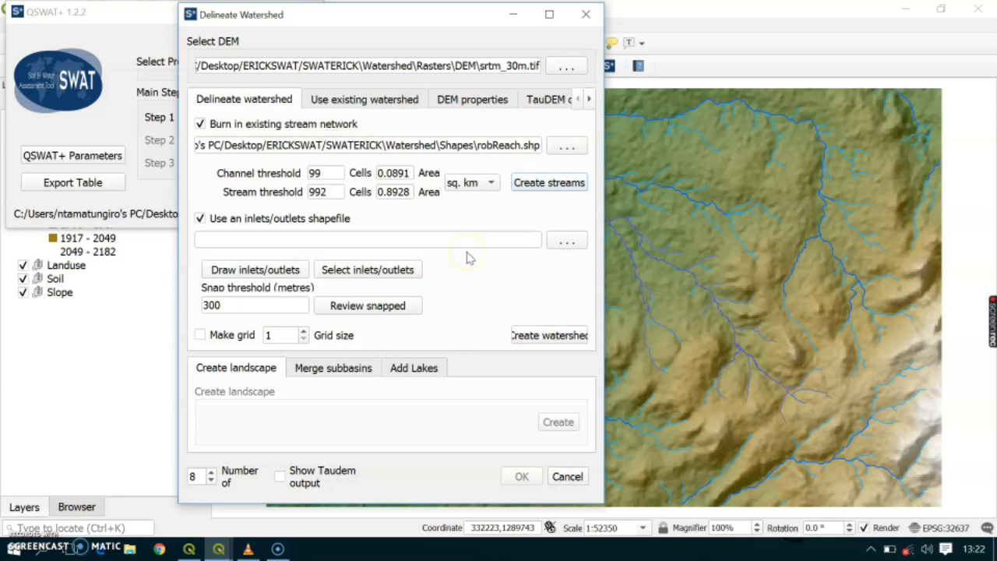
{"action": "left_click", "coordinate": [569, 240]}
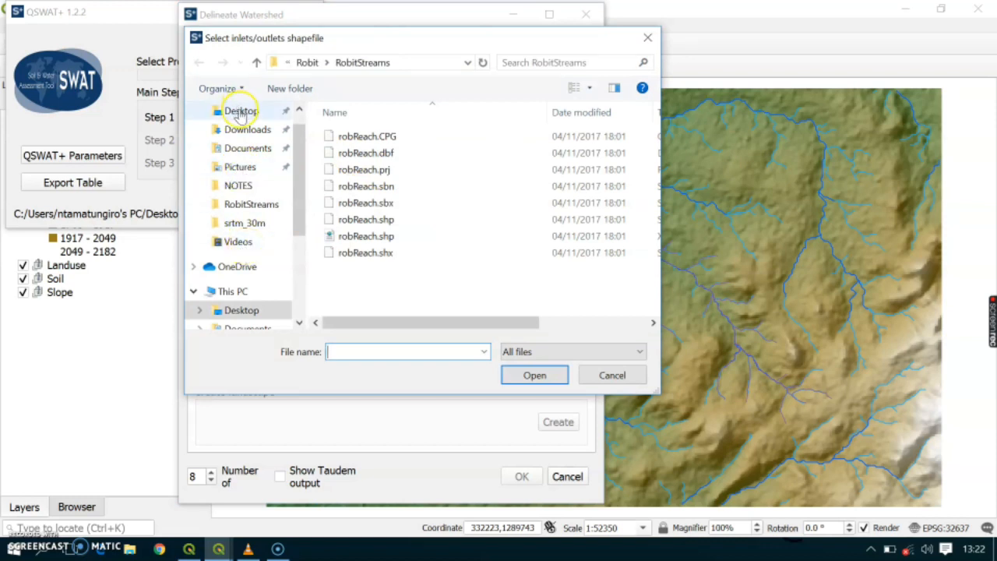
{"action": "left_click", "coordinate": [240, 111]}
{"action": "double_click", "coordinate": [461, 169]}
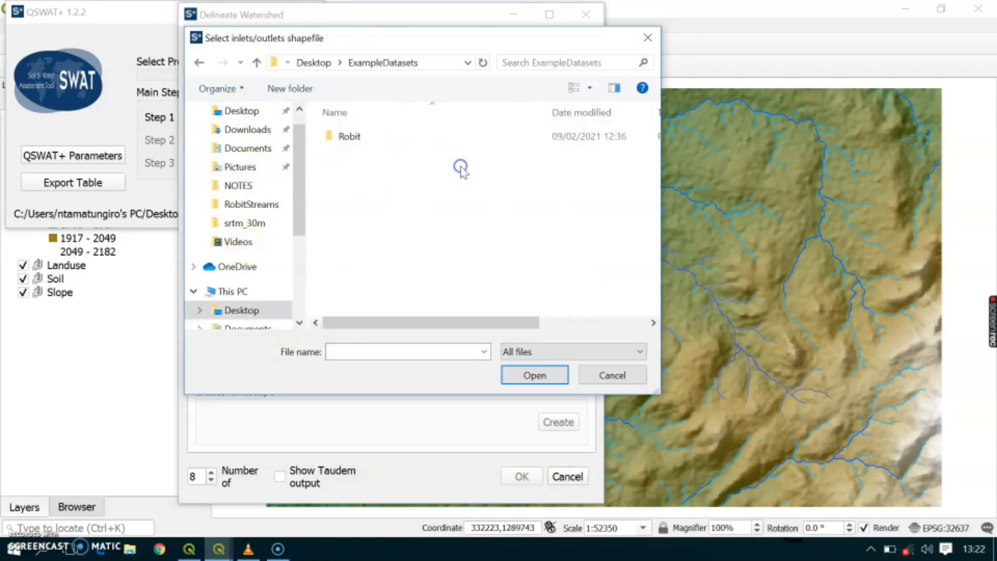
{"action": "double_click", "coordinate": [387, 138]}
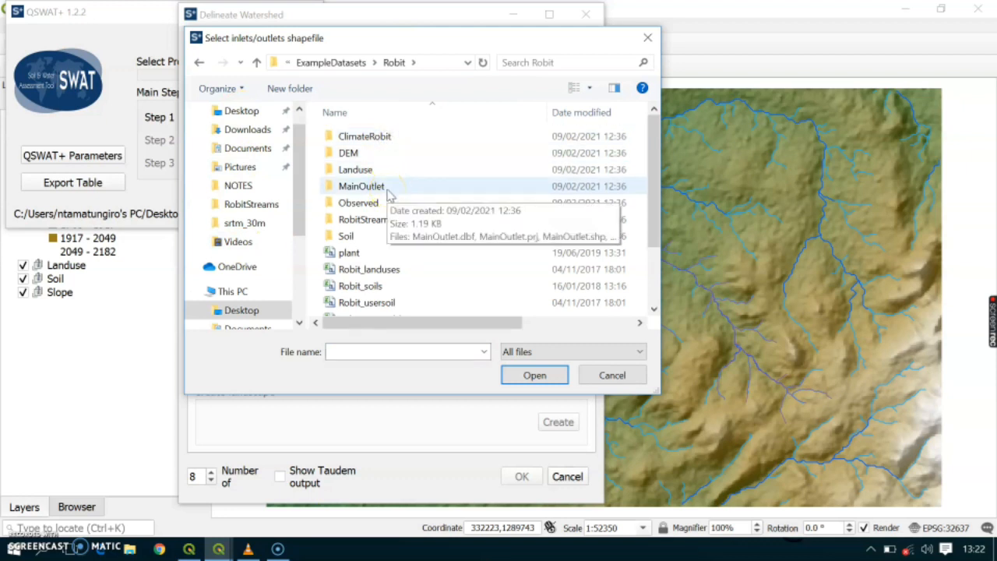
{"action": "double_click", "coordinate": [386, 189]}
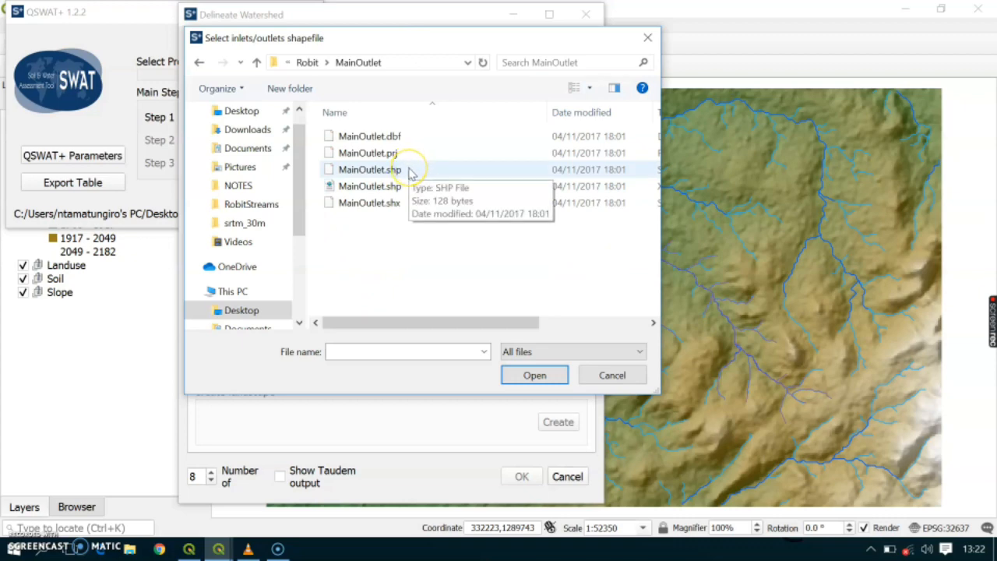
{"action": "left_click", "coordinate": [408, 170]}
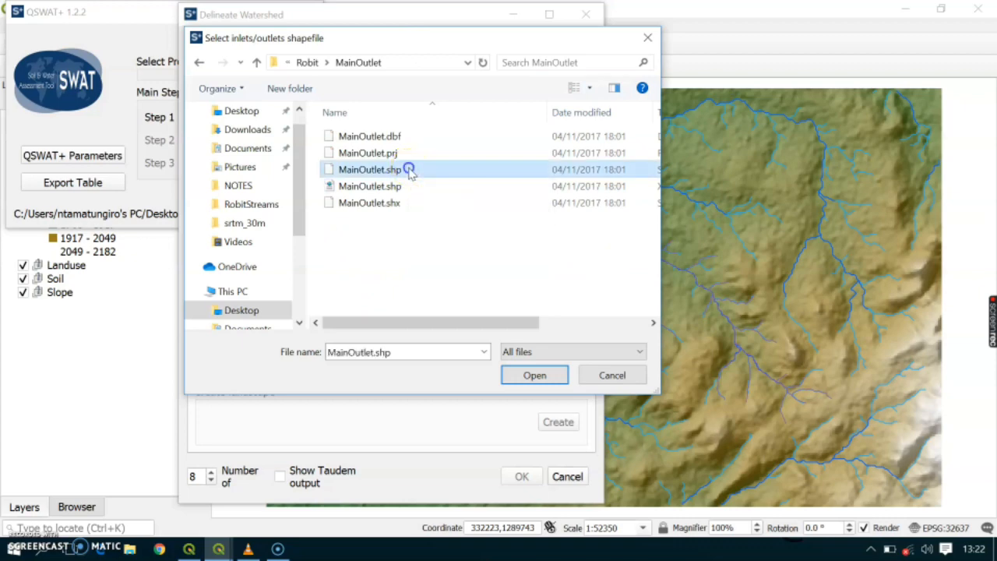
{"action": "left_click", "coordinate": [532, 375]}
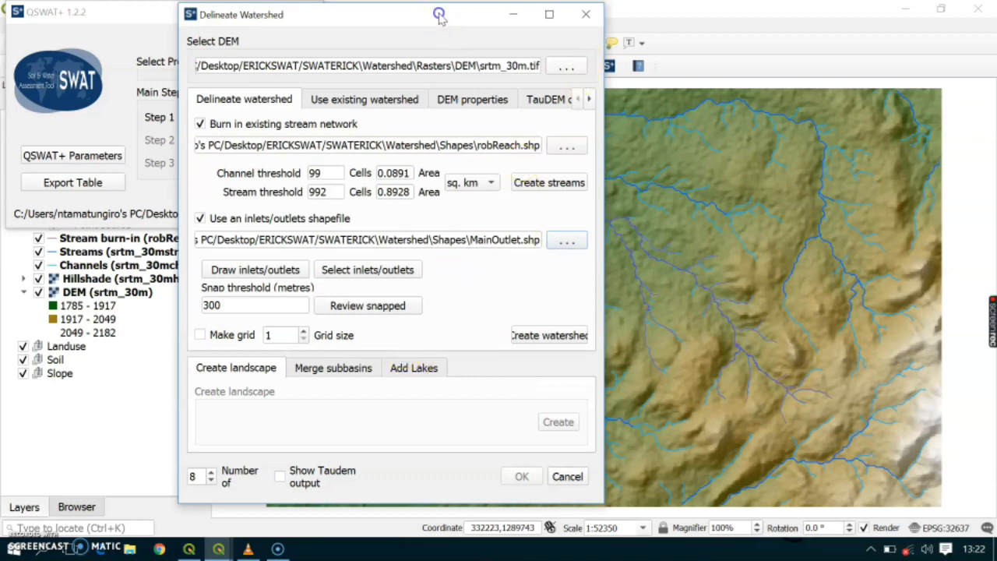
Step: Create the watershed from the streams and main outlet with a snap threshold of 300 metres
{"action": "left_click_drag", "start_coordinate": [439, 14], "coordinate": [740, 9]}
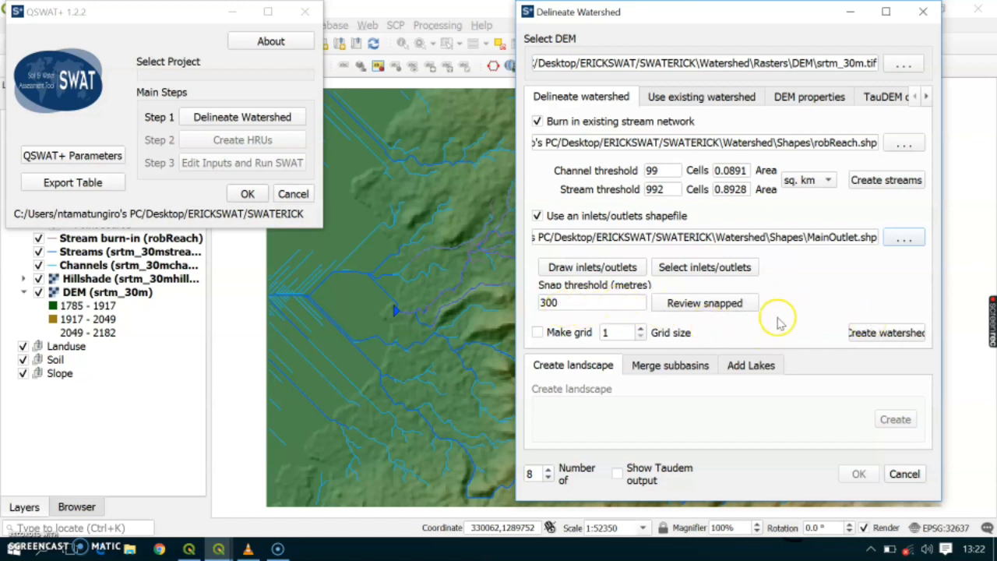
{"action": "left_click", "coordinate": [863, 335]}
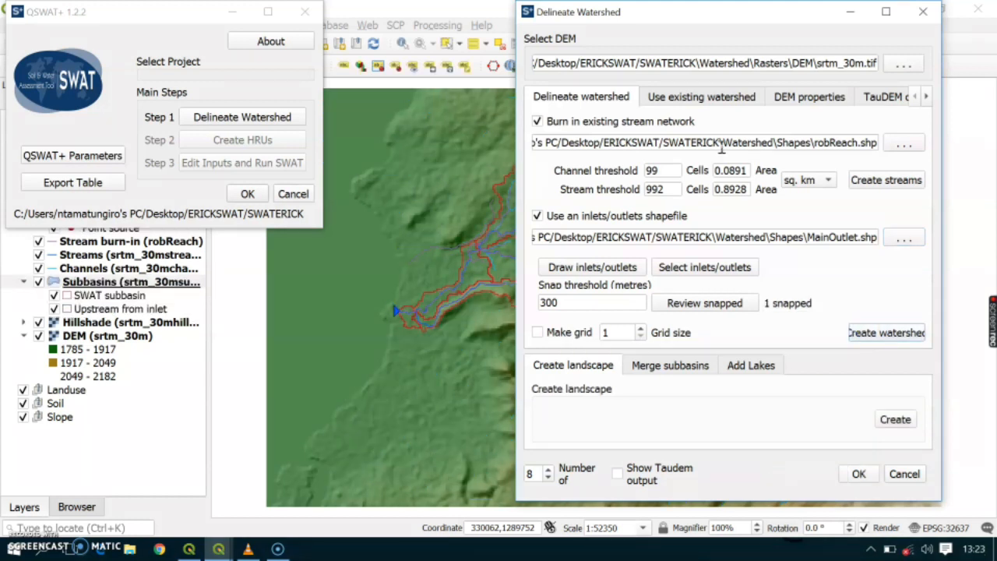
{"action": "left_click_drag", "start_coordinate": [744, 12], "coordinate": [232, 23]}
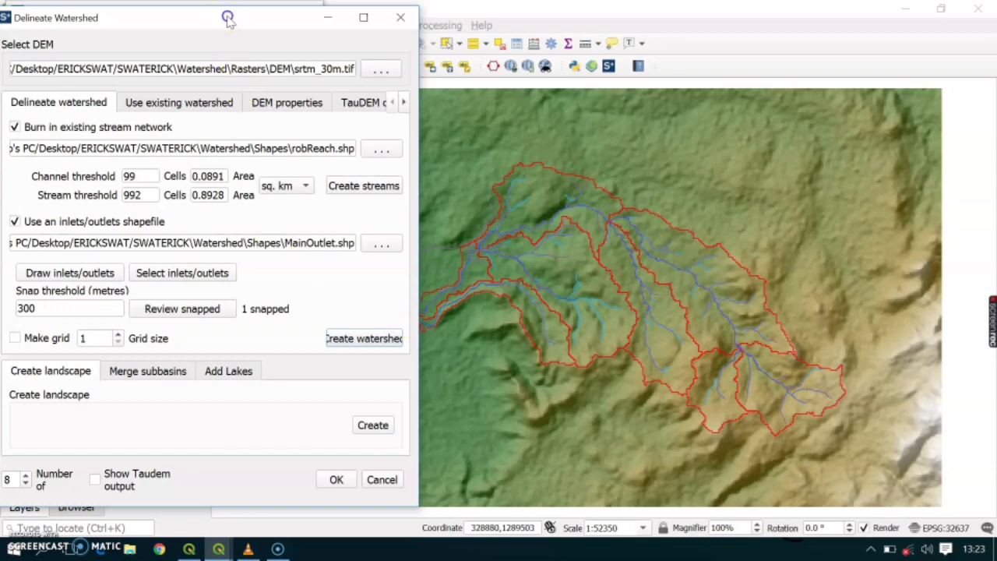
{"action": "left_click_drag", "start_coordinate": [227, 16], "coordinate": [329, 16]}
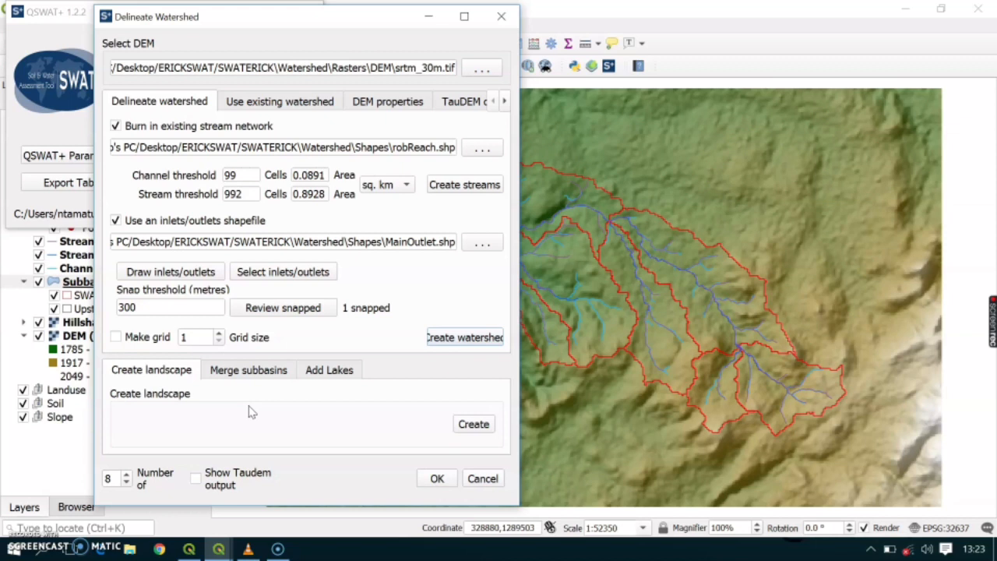
Step: Create the floodplain by DEM inversion with a 992-cell ridge threshold and 0.10 slope position threshold, and accept the watershed delineation
{"action": "left_click", "coordinate": [475, 426]}
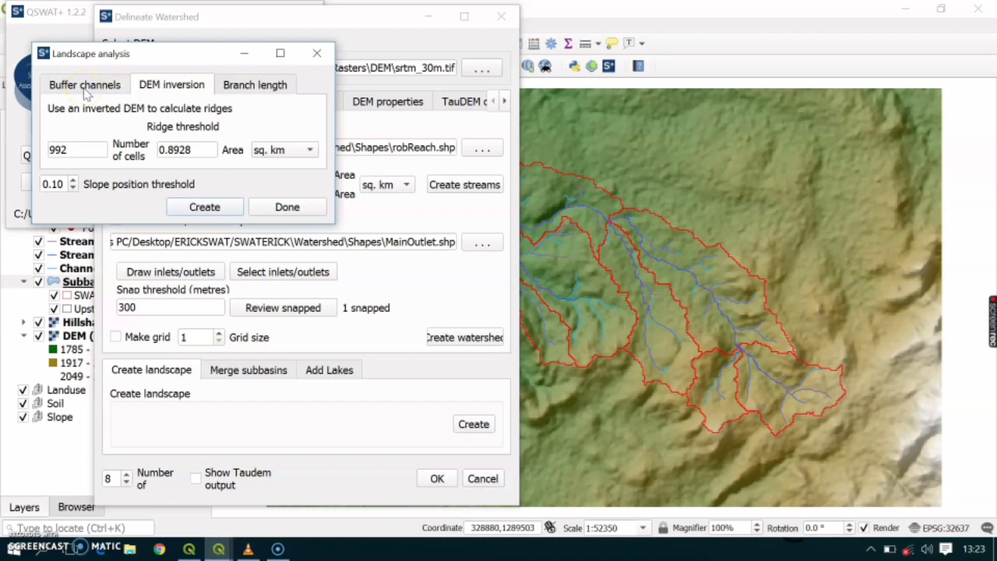
{"action": "left_click", "coordinate": [98, 89]}
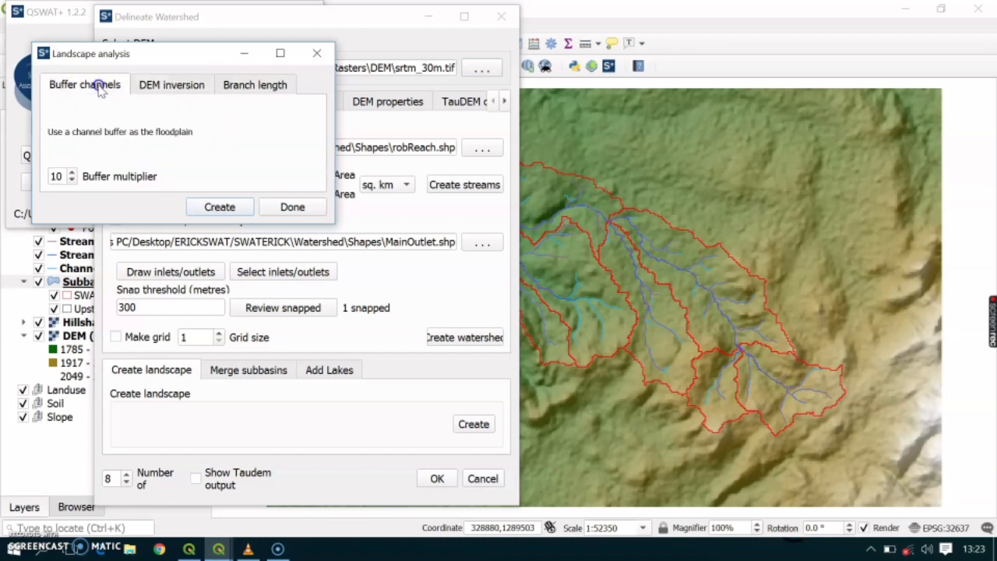
{"action": "left_click", "coordinate": [153, 88]}
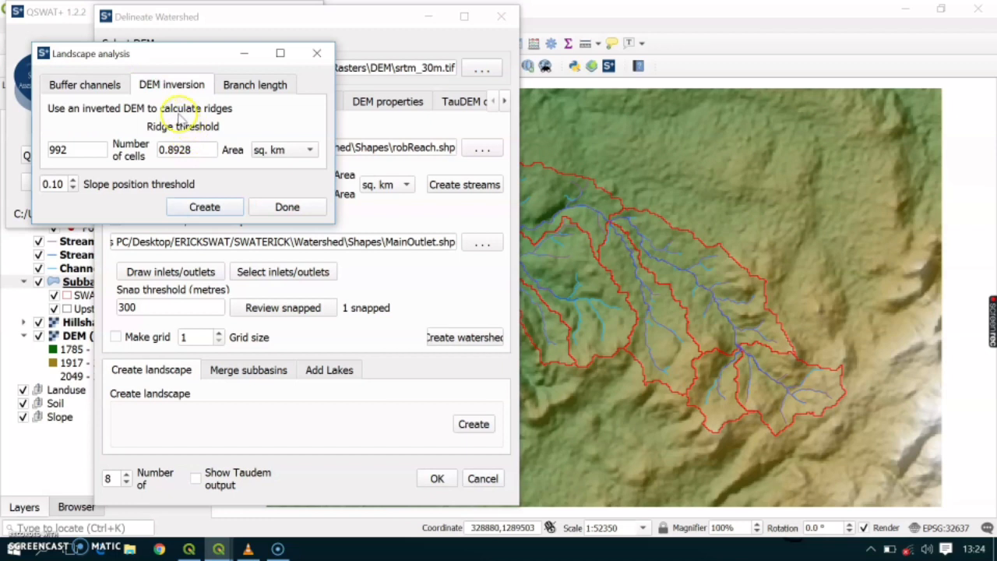
{"action": "left_click", "coordinate": [274, 205]}
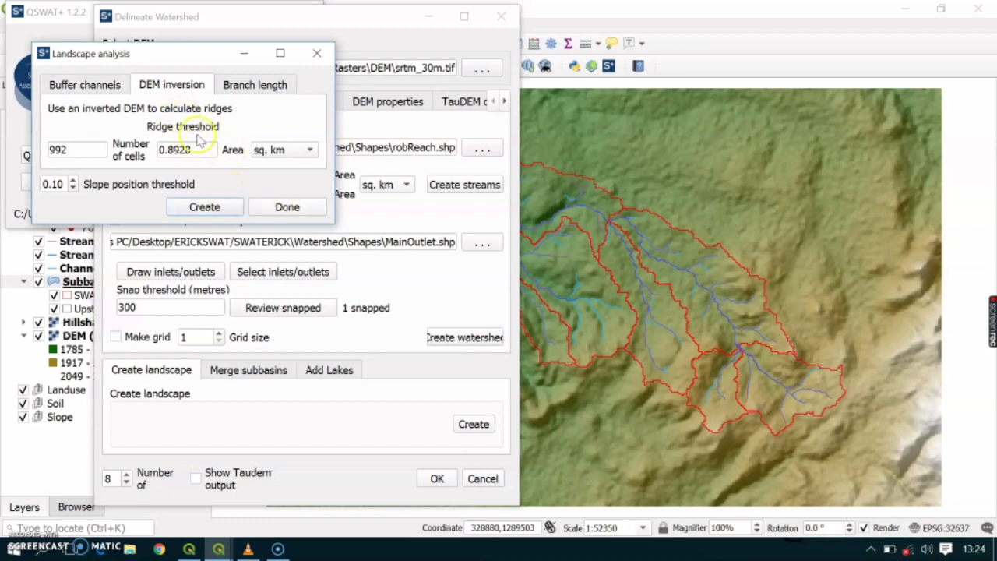
{"action": "left_click", "coordinate": [197, 208]}
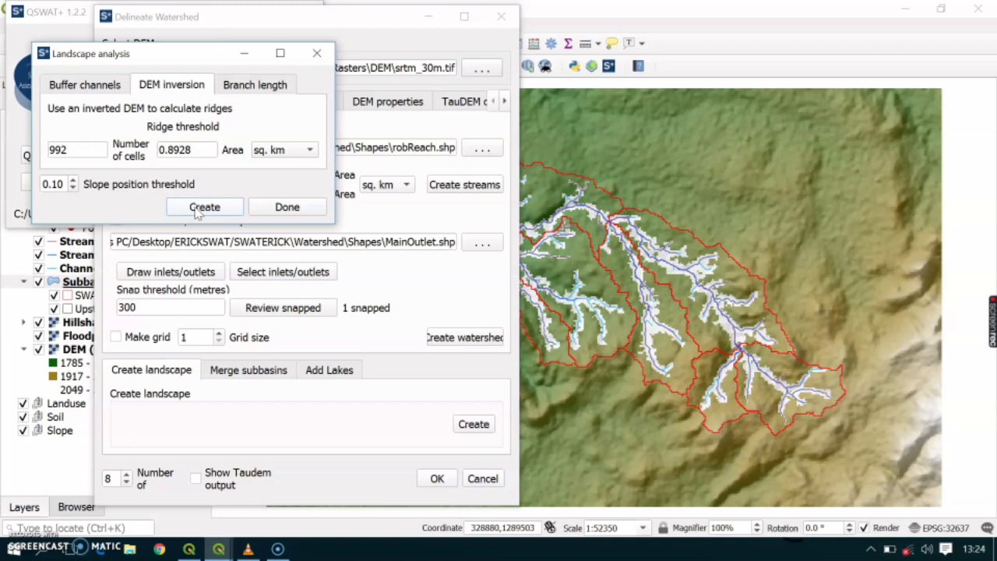
{"action": "left_click", "coordinate": [295, 209]}
{"action": "left_click", "coordinate": [289, 208]}
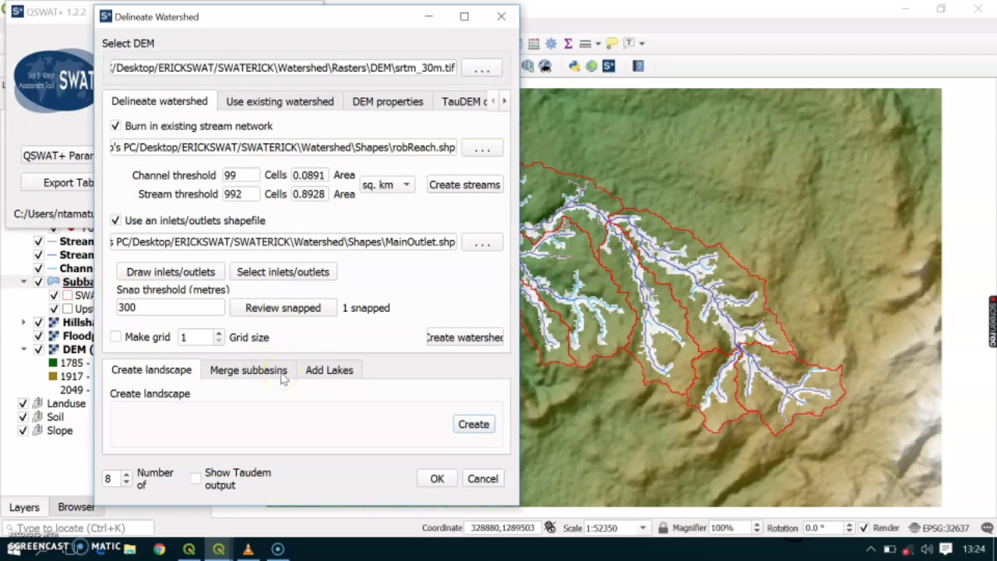
{"action": "left_click", "coordinate": [253, 373]}
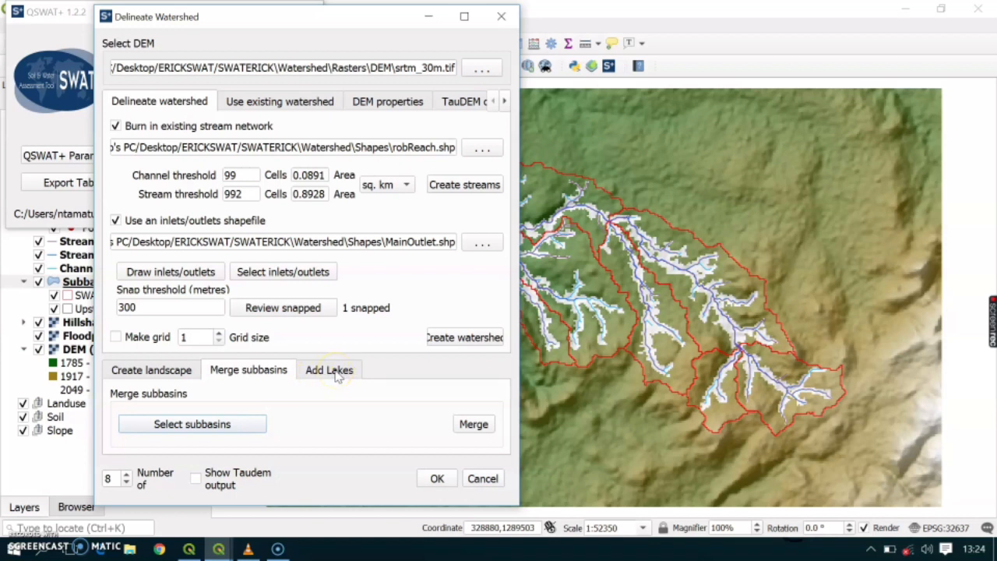
{"action": "left_click", "coordinate": [436, 479]}
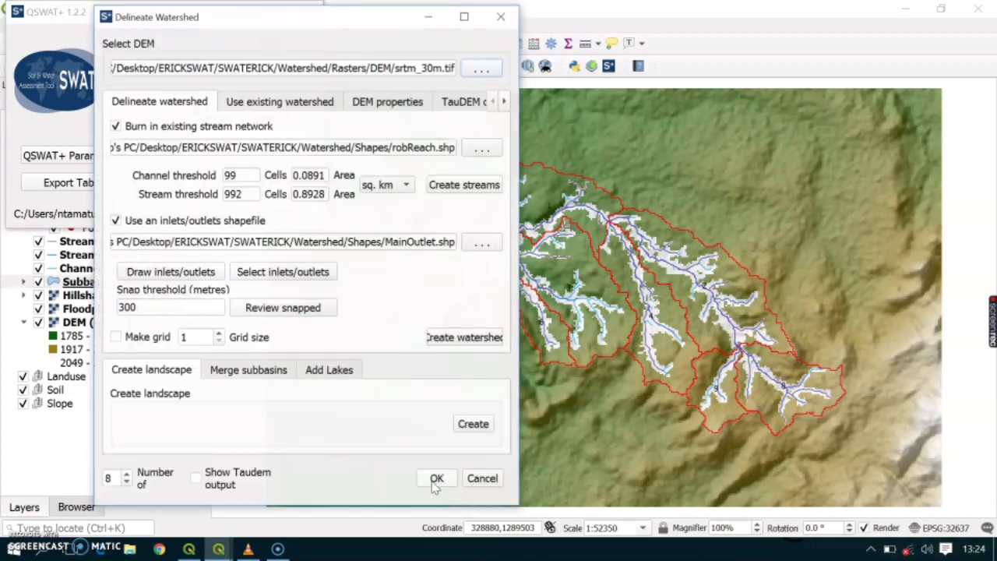